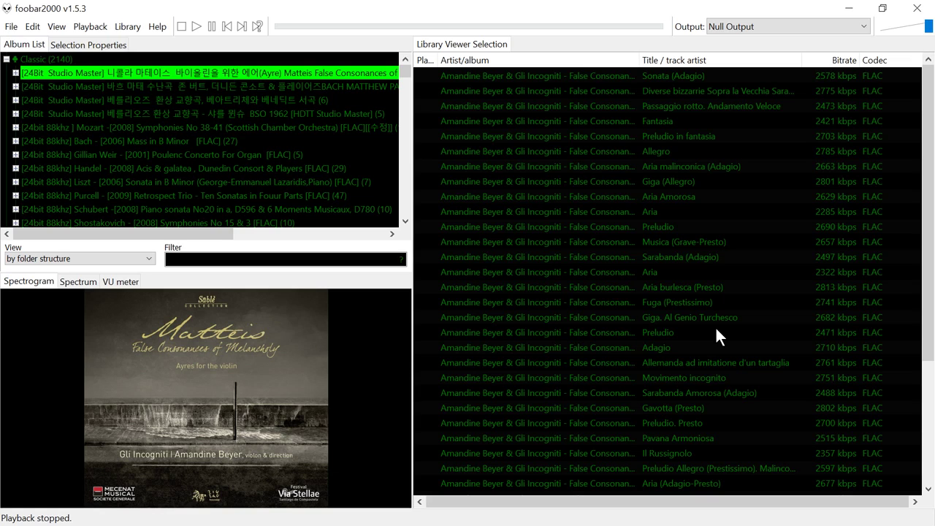
Browse the large Classic folder in the album list and select the Richard Tunnicliffe Bach cello suites (2012) [LINN] Studio Master album.
{"action": "left_click", "coordinate": [8, 60]}
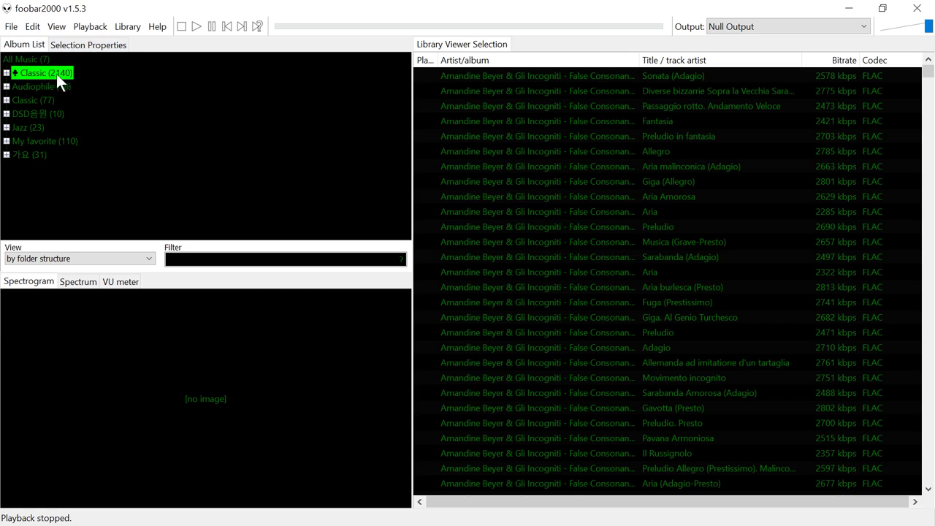
{"action": "left_click", "coordinate": [6, 73]}
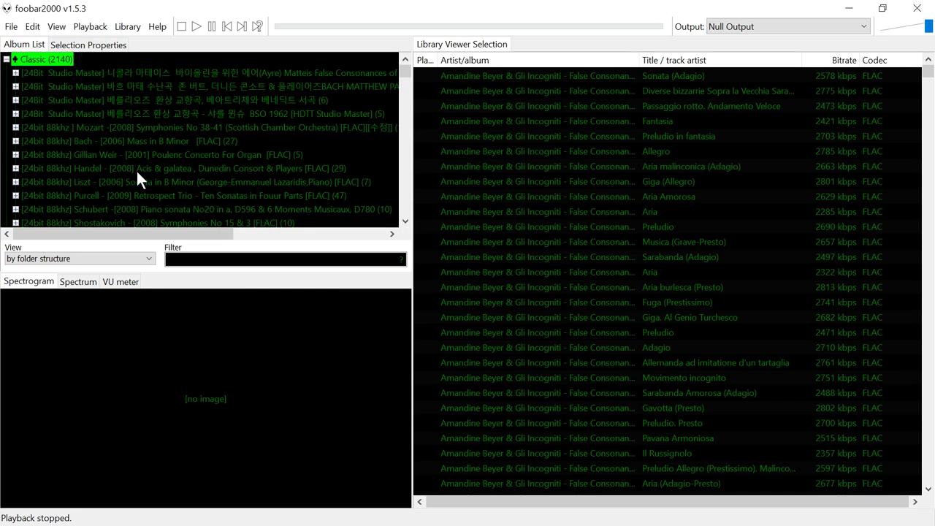
{"action": "scroll", "coordinate": [262, 190], "scroll_direction": "down", "scroll_amount": 15}
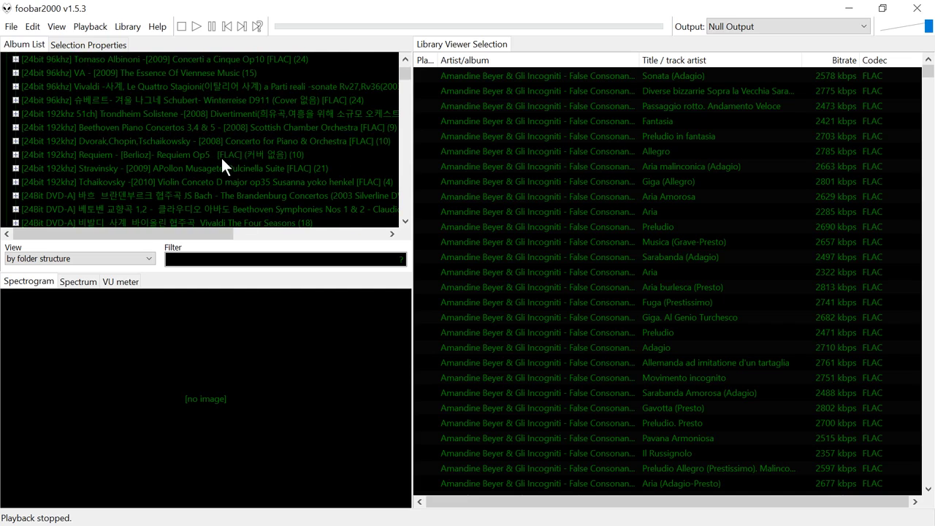
{"action": "scroll", "coordinate": [223, 168], "scroll_direction": "down", "scroll_amount": 10}
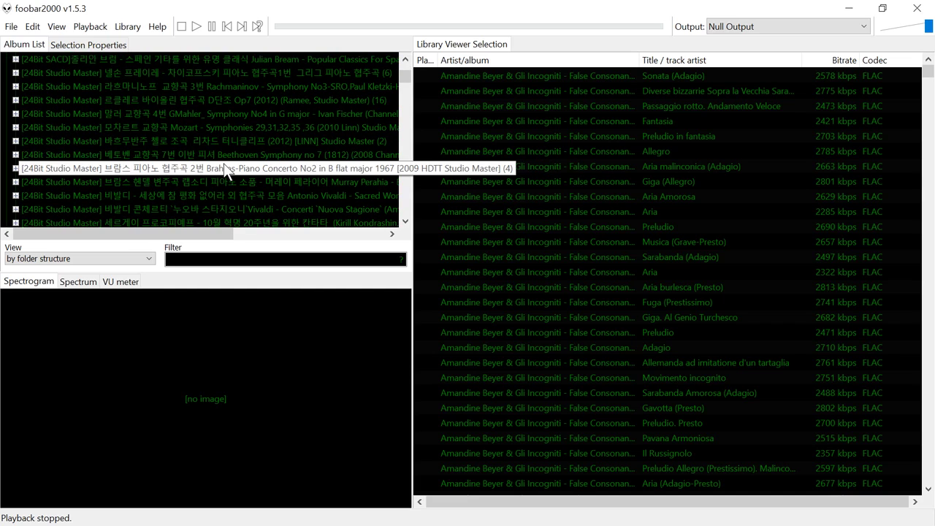
{"action": "left_click", "coordinate": [229, 141]}
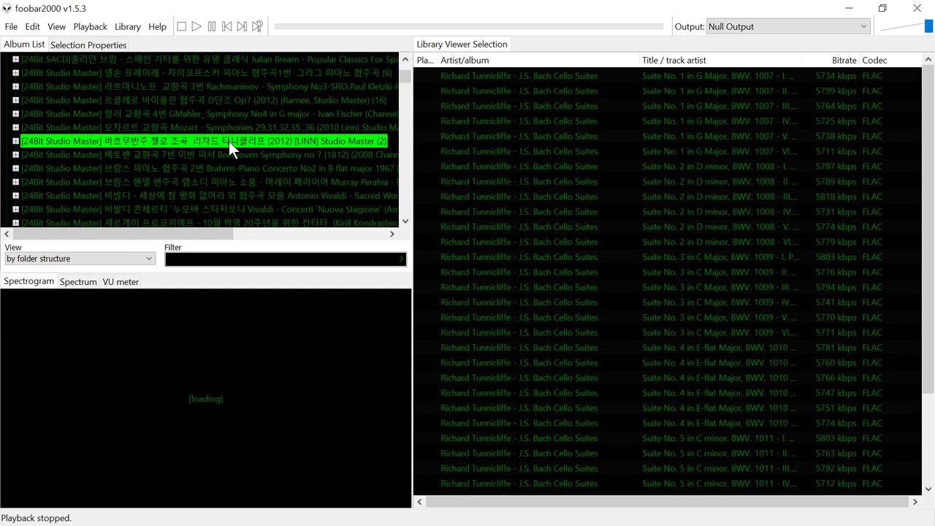
{"action": "scroll", "coordinate": [228, 139], "scroll_direction": "up", "scroll_amount": 2}
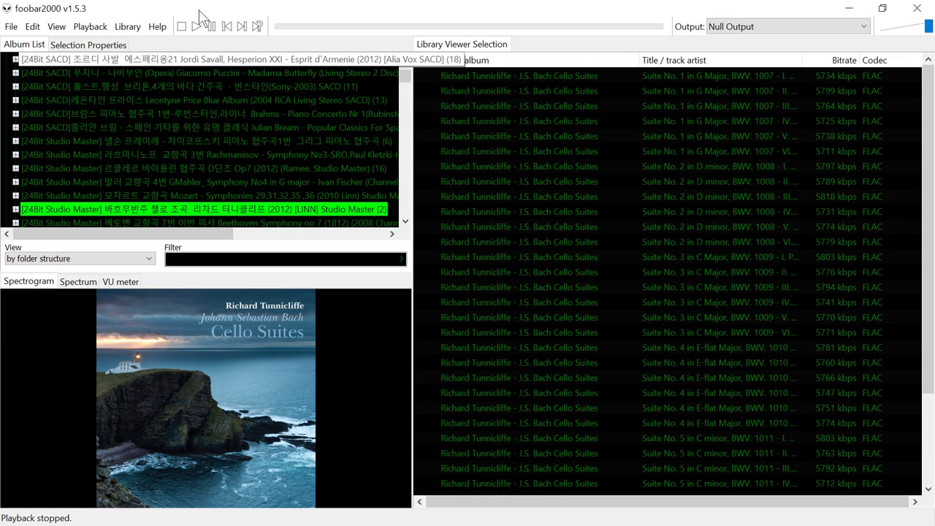
In the playback preferences, try the ReplayGain source modes track and album, and return the source mode to none.
{"action": "left_click", "coordinate": [128, 27]}
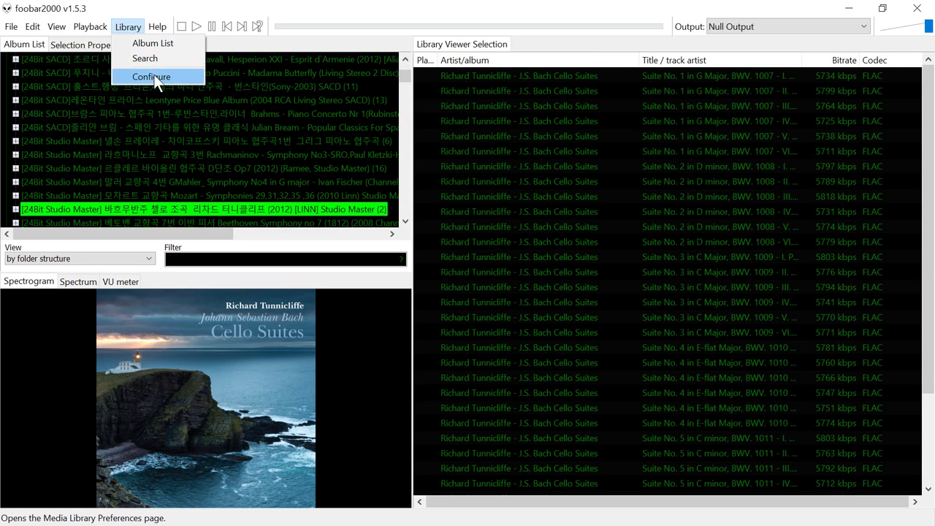
{"action": "left_click", "coordinate": [154, 75]}
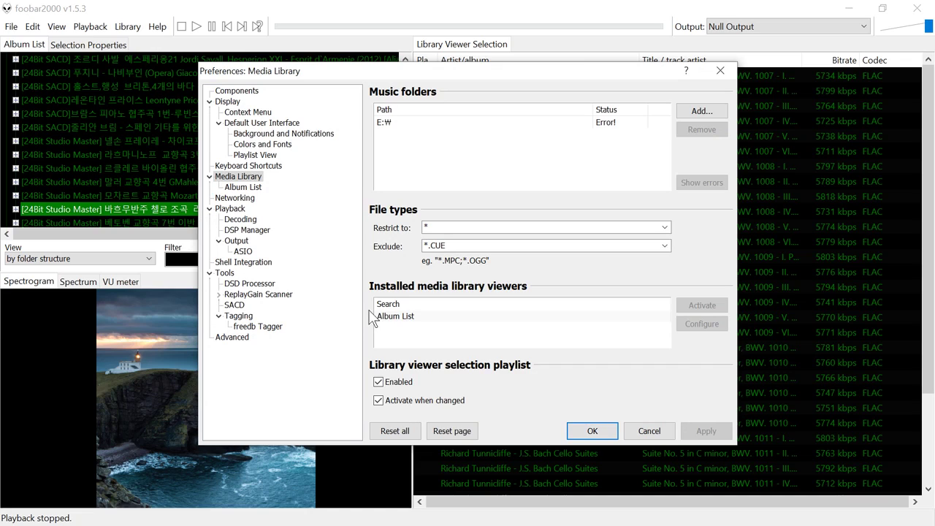
{"action": "left_click", "coordinate": [230, 210]}
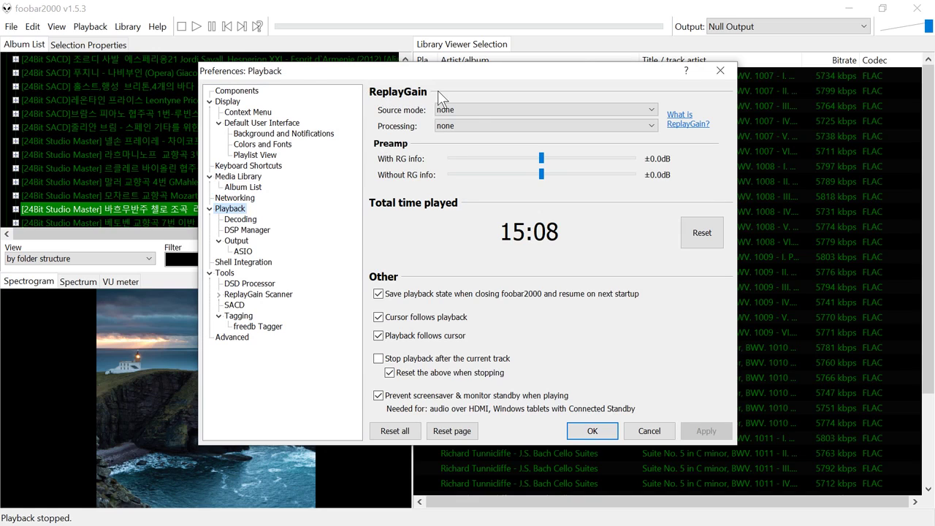
{"action": "left_click", "coordinate": [478, 109]}
{"action": "left_click", "coordinate": [472, 130]}
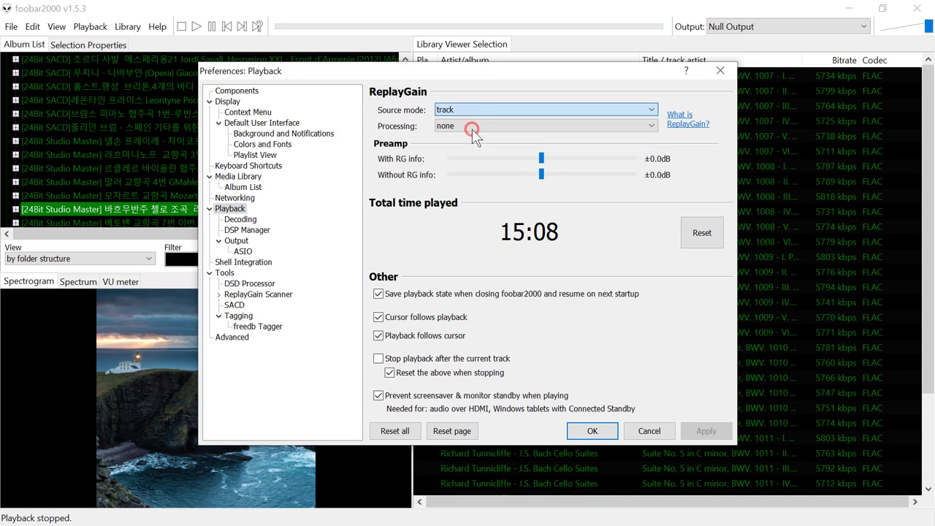
{"action": "left_click", "coordinate": [474, 110]}
{"action": "left_click", "coordinate": [472, 139]}
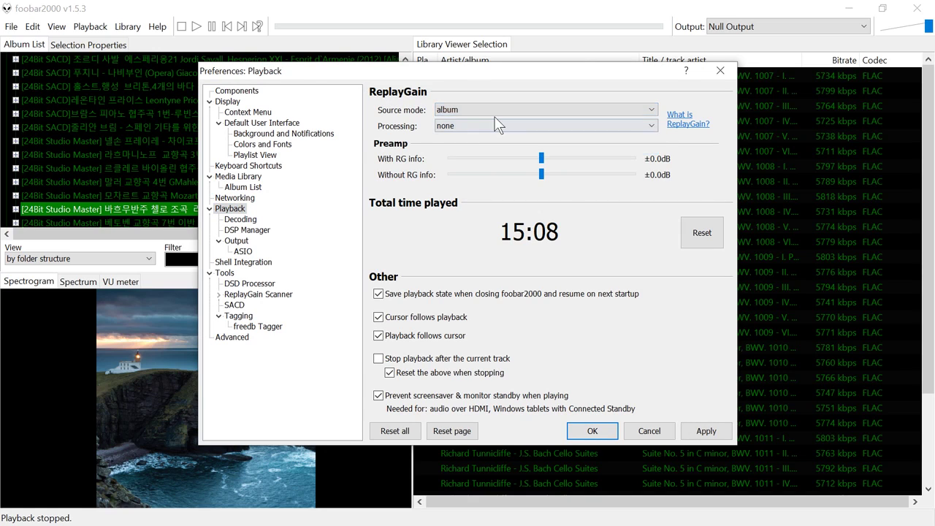
{"action": "left_click", "coordinate": [495, 111]}
{"action": "left_click", "coordinate": [497, 121]}
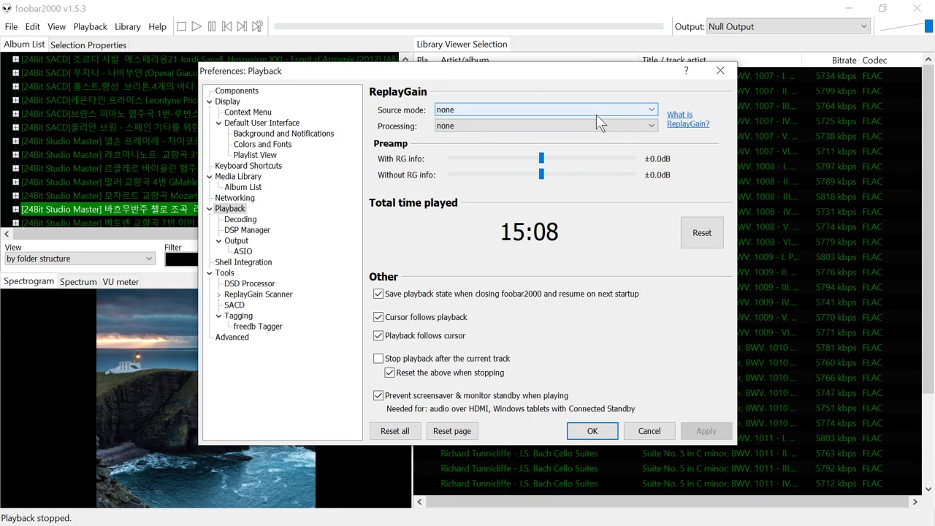
In the DSP Manager preferences, add Advanced Limiter to the active DSPs, remove it again and close the preferences.
{"action": "left_click", "coordinate": [247, 231]}
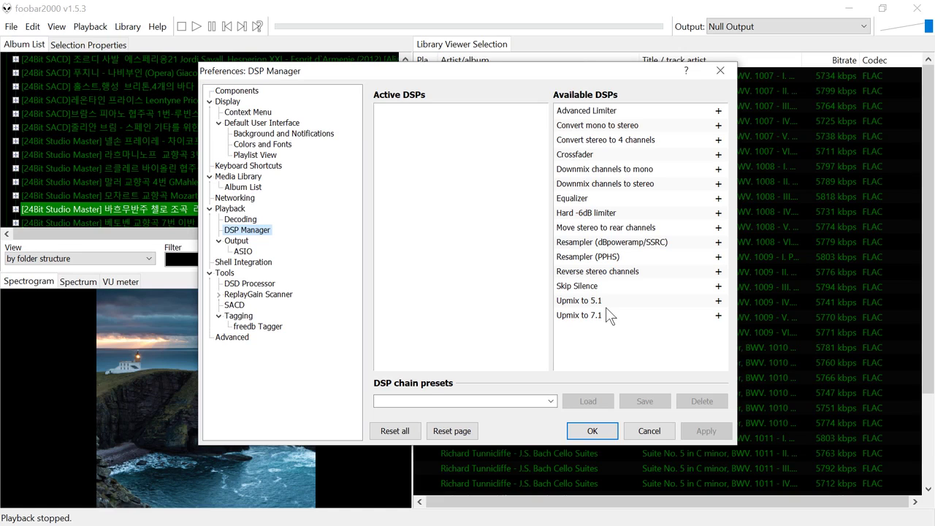
{"action": "left_click", "coordinate": [585, 111]}
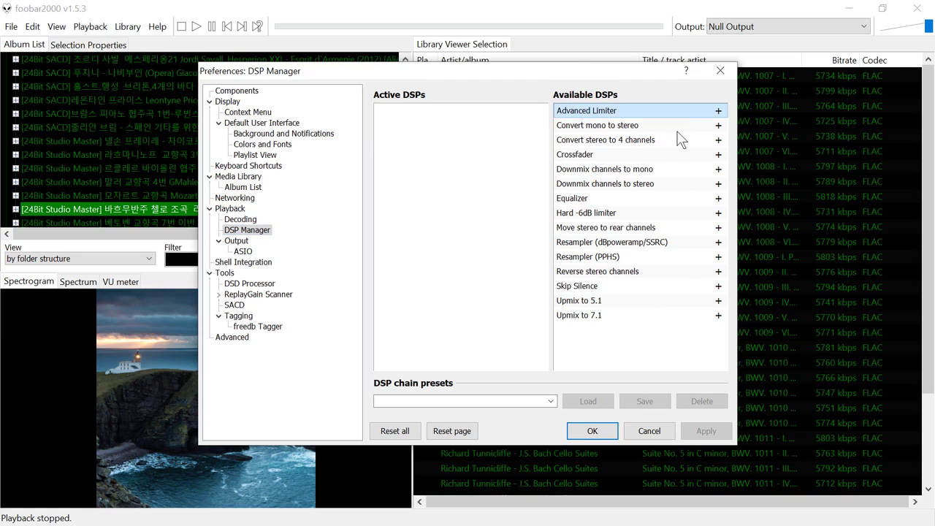
{"action": "left_click", "coordinate": [718, 112]}
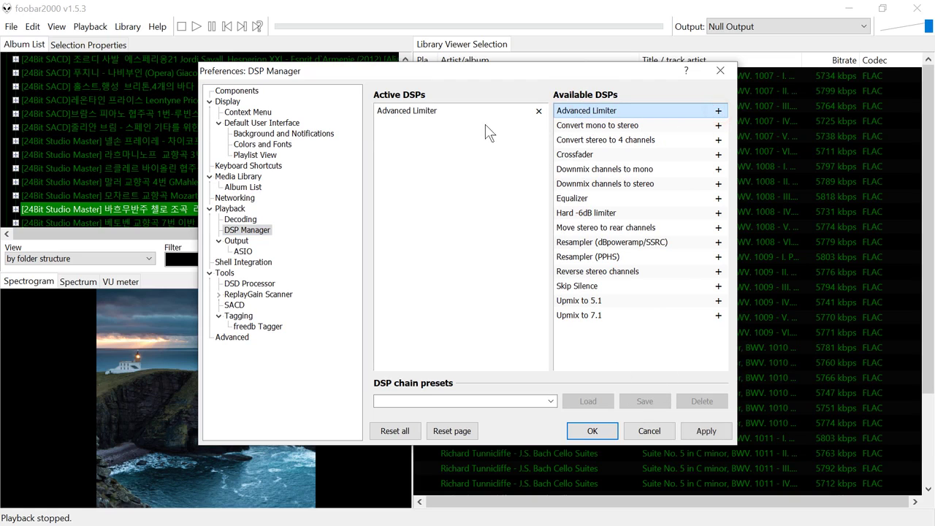
{"action": "left_click", "coordinate": [538, 111]}
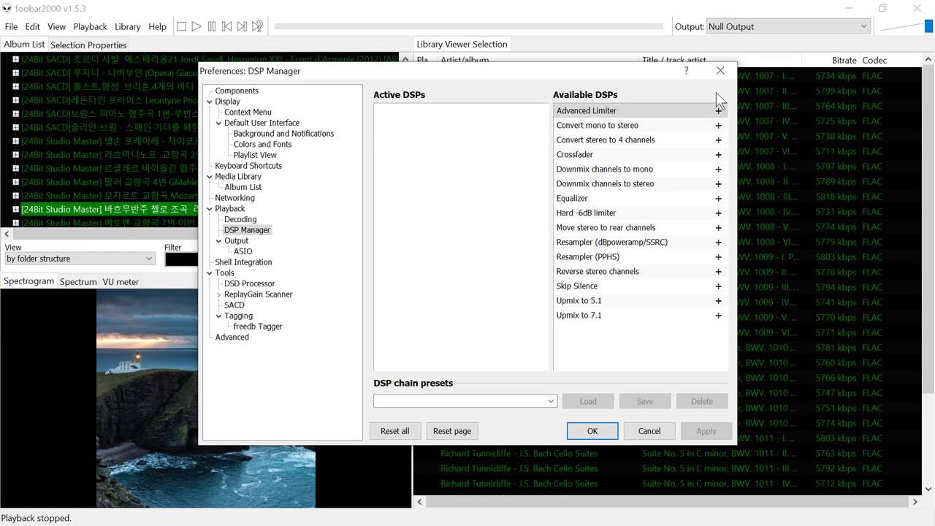
{"action": "left_click", "coordinate": [721, 70]}
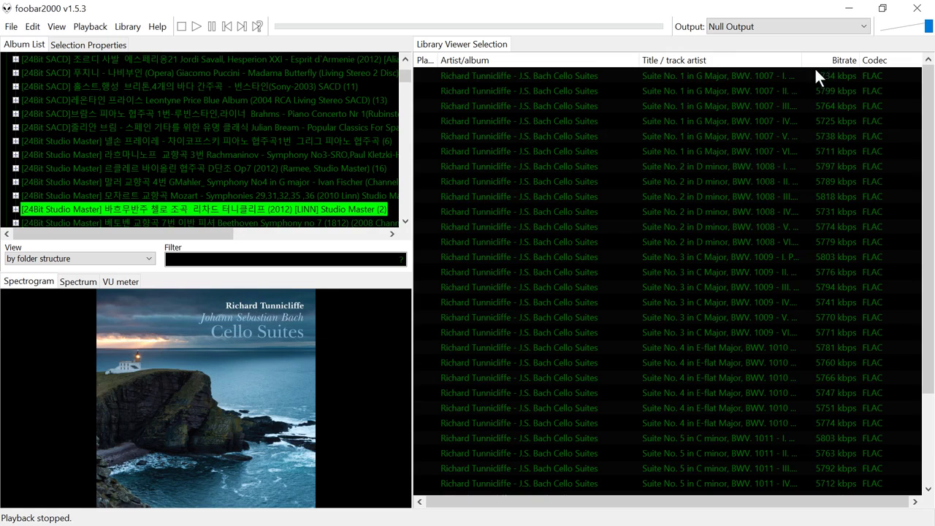
Lower the playback volume slightly and restore it to maximum.
{"action": "left_click", "coordinate": [929, 28]}
{"action": "mouse_move", "coordinate": [929, 27]}
{"action": "left_mouse_down"}
{"action": "mouse_move", "coordinate": [883, 33]}
{"action": "mouse_move", "coordinate": [905, 34]}
{"action": "mouse_move", "coordinate": [903, 42]}
{"action": "mouse_move", "coordinate": [881, 33]}
{"action": "mouse_move", "coordinate": [930, 37]}
{"action": "left_mouse_up"}
{"action": "left_click", "coordinate": [931, 28]}
Minimize foobar2000 and switch to the full AIMP player window.
{"action": "left_click", "coordinate": [850, 9]}
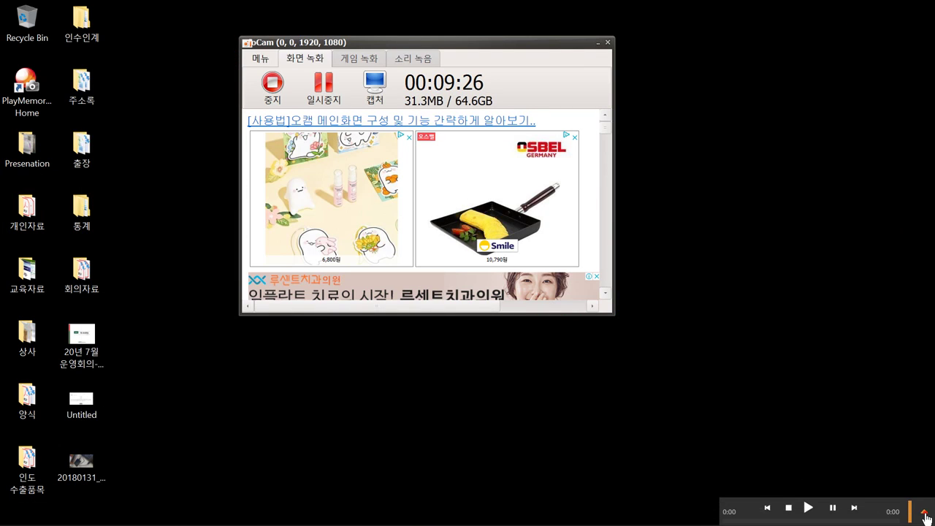
{"action": "left_click", "coordinate": [926, 514]}
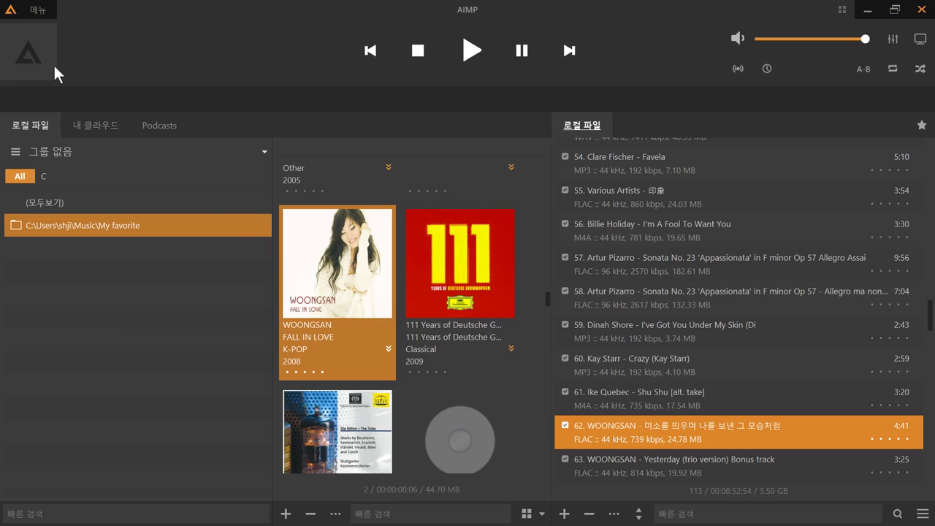
Open the playback options and set the output sample rate to 44100 Hz.
{"action": "left_click", "coordinate": [34, 12]}
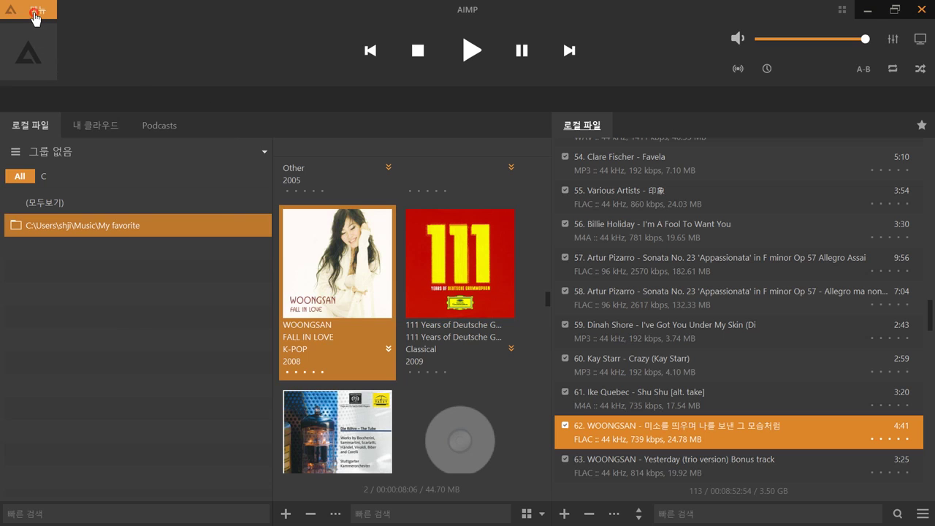
{"action": "left_click", "coordinate": [47, 259]}
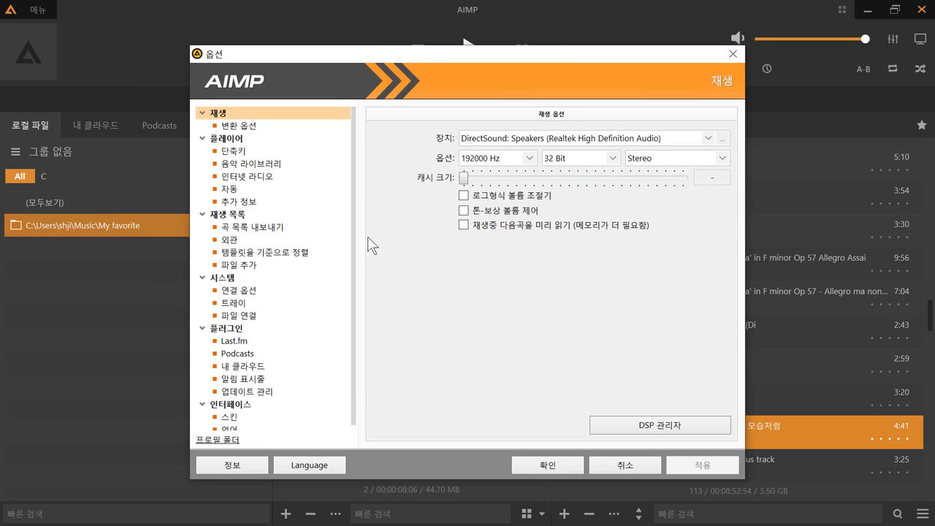
{"action": "left_click", "coordinate": [529, 159]}
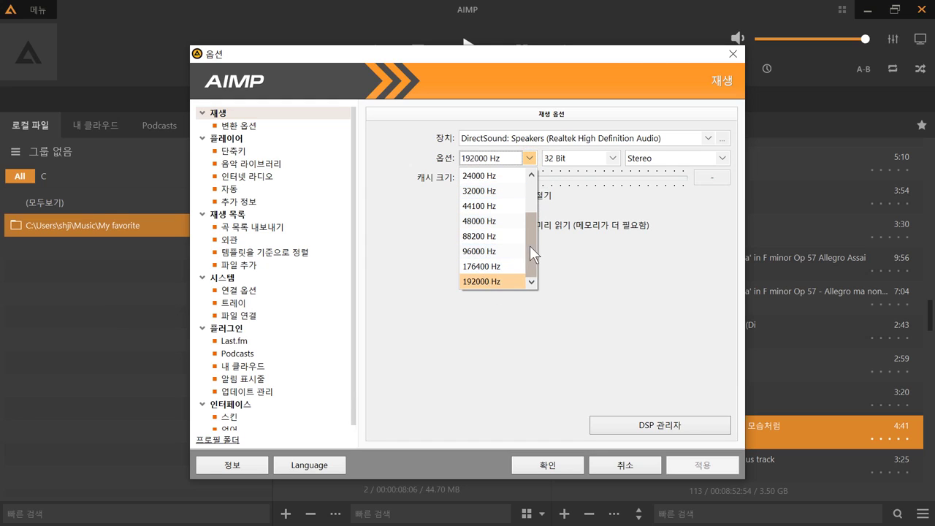
{"action": "left_click_drag", "start_coordinate": [530, 246], "coordinate": [539, 194]}
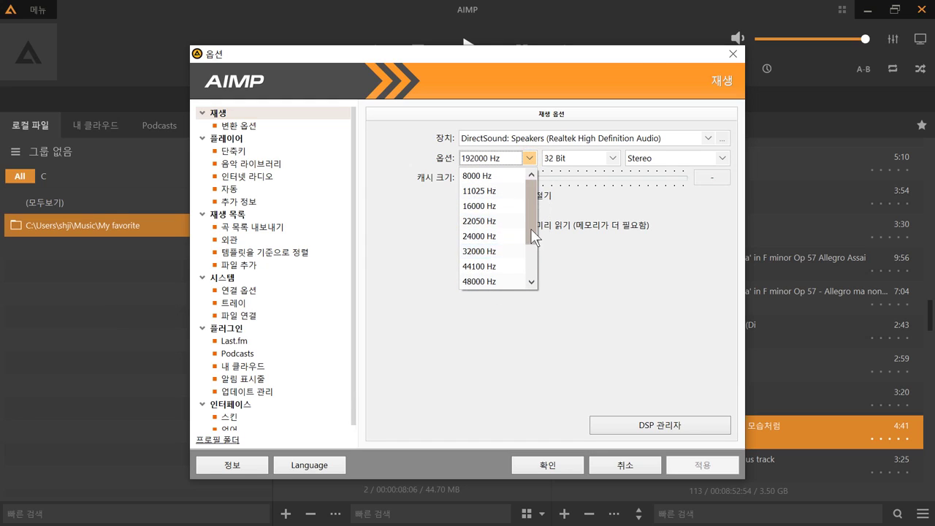
{"action": "left_click_drag", "start_coordinate": [532, 234], "coordinate": [532, 252]}
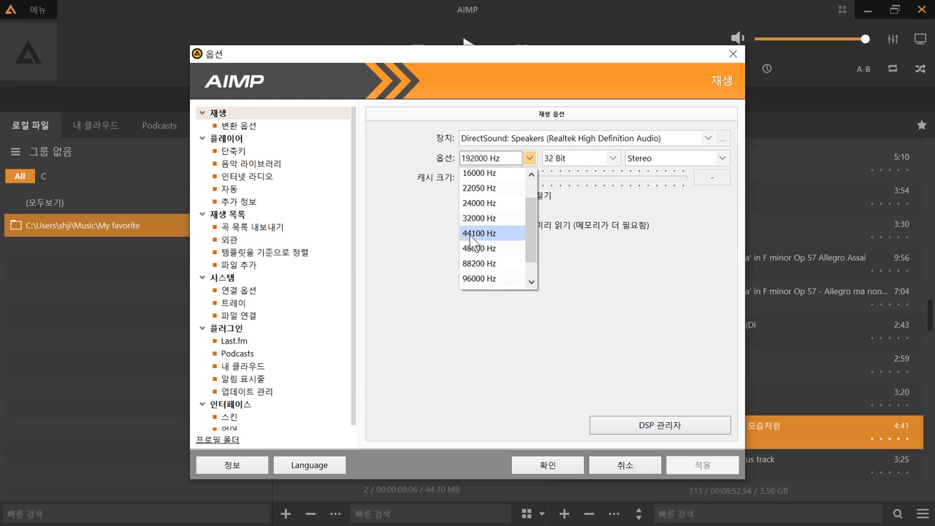
{"action": "left_click", "coordinate": [471, 235]}
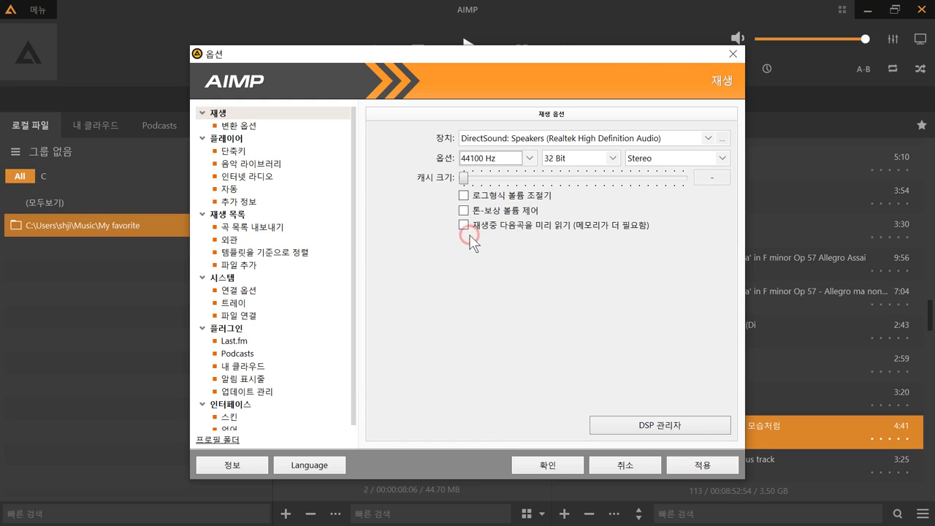
Set the output sample rate back to 192000 Hz and close the options.
{"action": "left_click", "coordinate": [531, 159]}
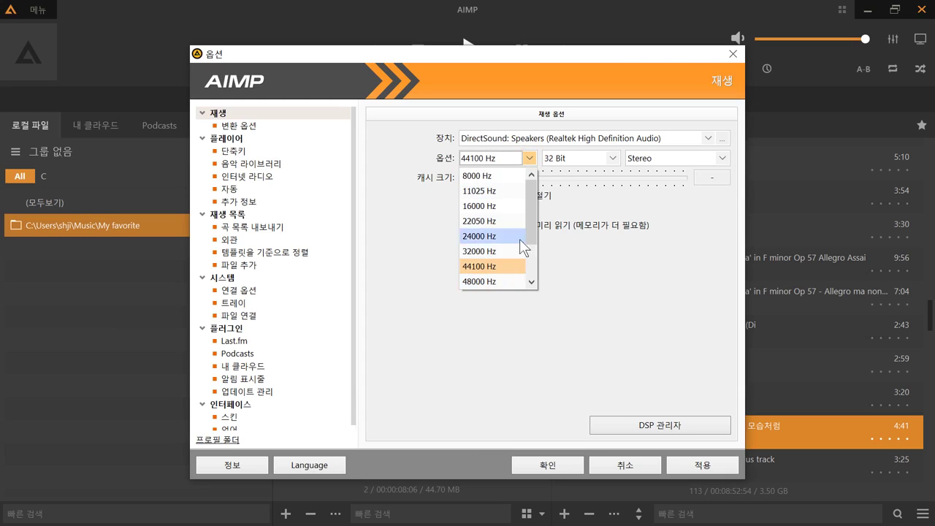
{"action": "scroll", "coordinate": [520, 239], "scroll_direction": "down", "scroll_amount": 2}
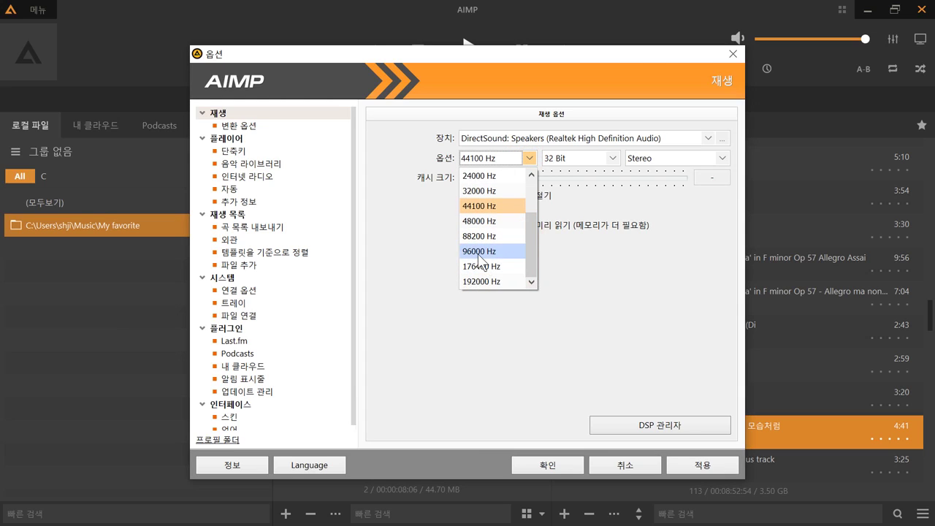
{"action": "left_click", "coordinate": [479, 282]}
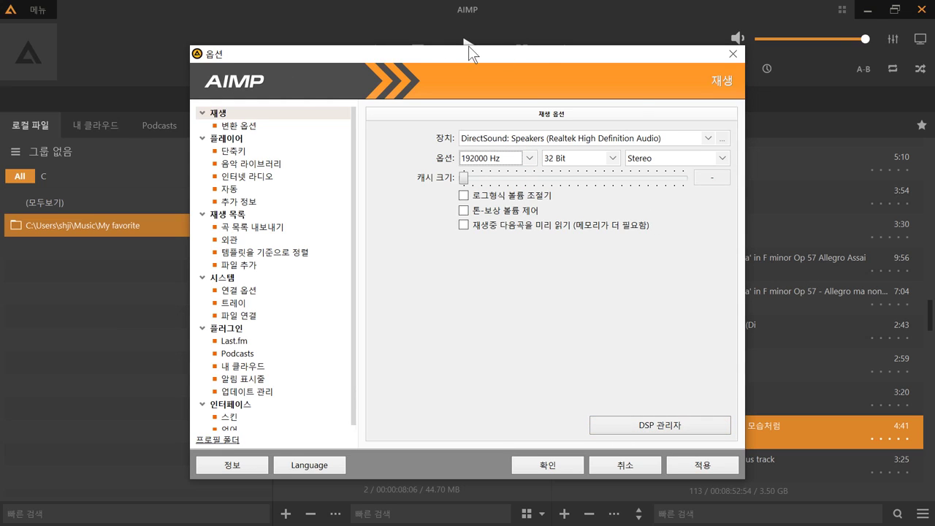
{"action": "left_click", "coordinate": [727, 57]}
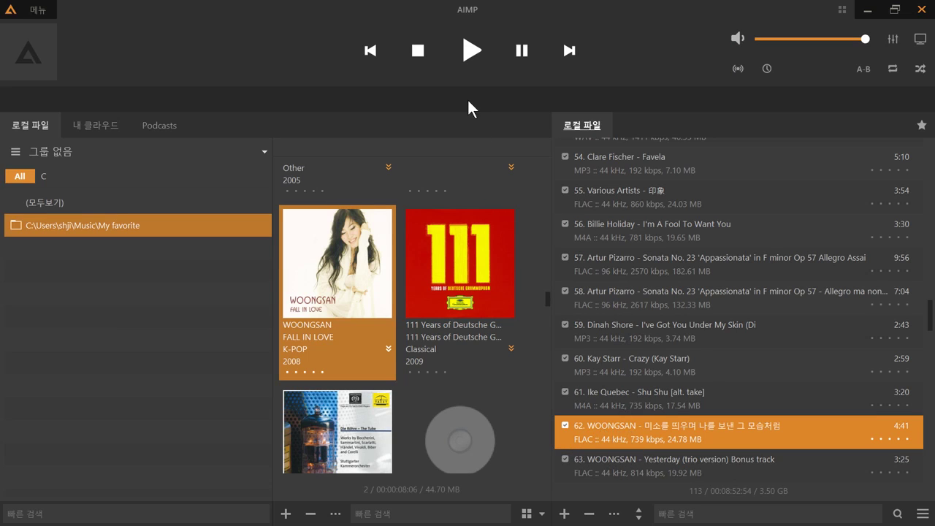
Play the selected WOONGSAN track and open the playback options to examine its input and output formats.
{"action": "left_click", "coordinate": [472, 51]}
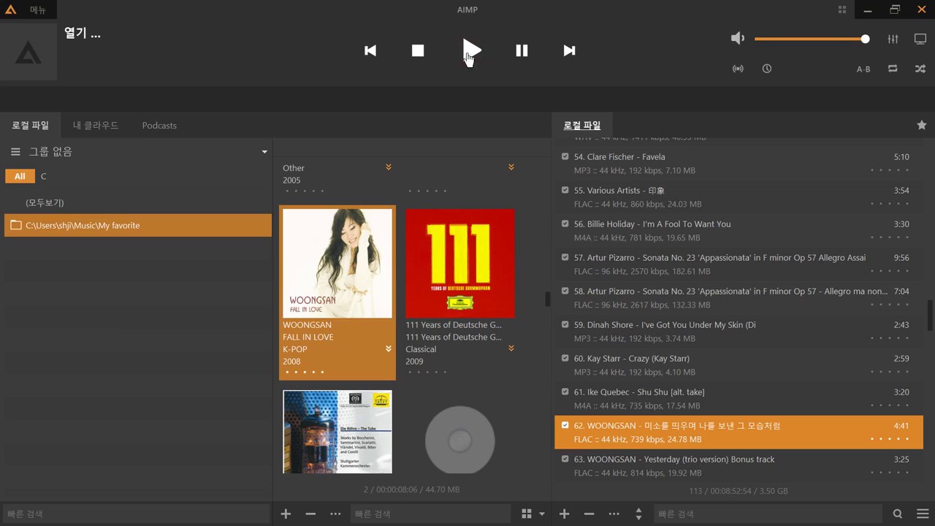
{"action": "left_click", "coordinate": [22, 13]}
{"action": "left_click", "coordinate": [66, 261]}
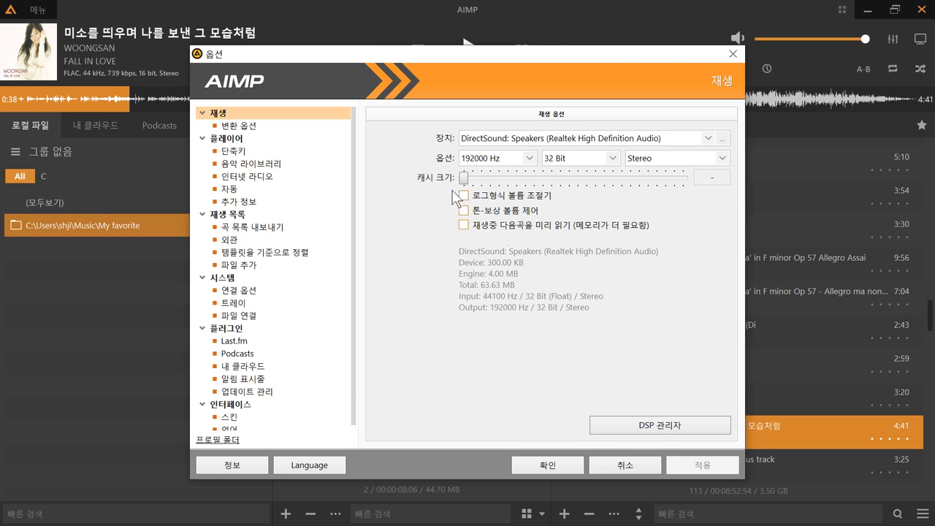
Try an output sample rate of 96000 Hz for the DirectSound device and close the options without applying it.
{"action": "left_click", "coordinate": [527, 159]}
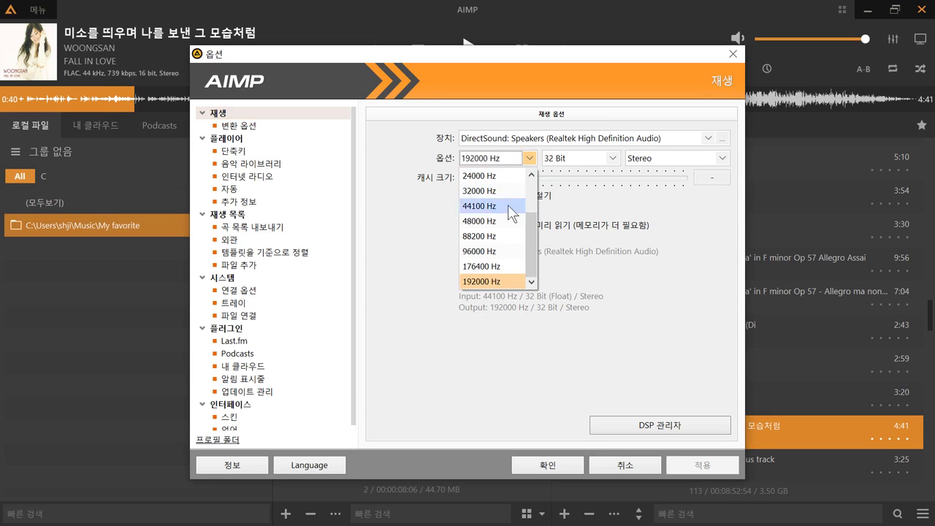
{"action": "left_click", "coordinate": [486, 252]}
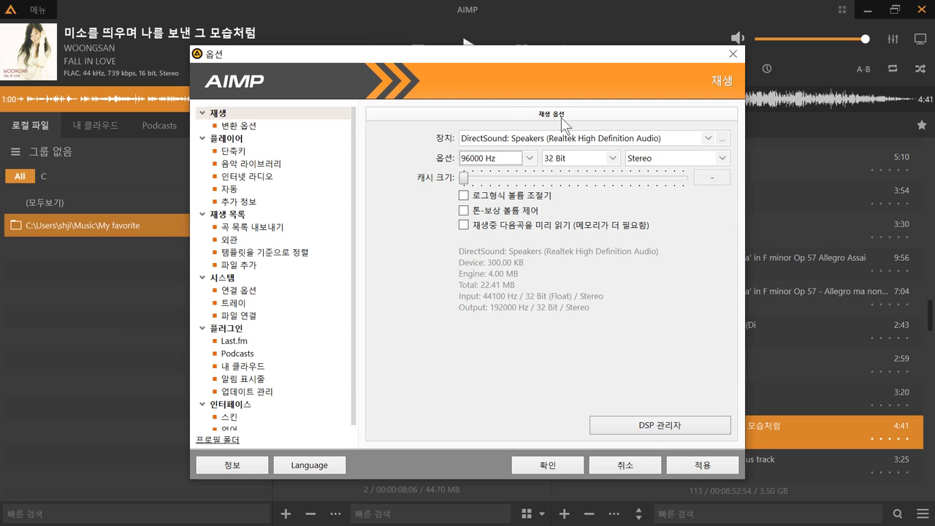
{"action": "left_click", "coordinate": [730, 54]}
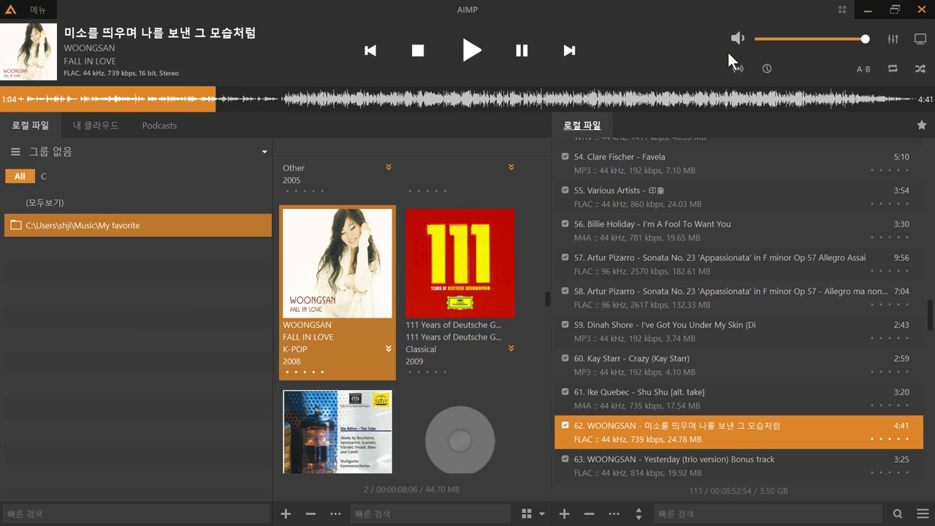